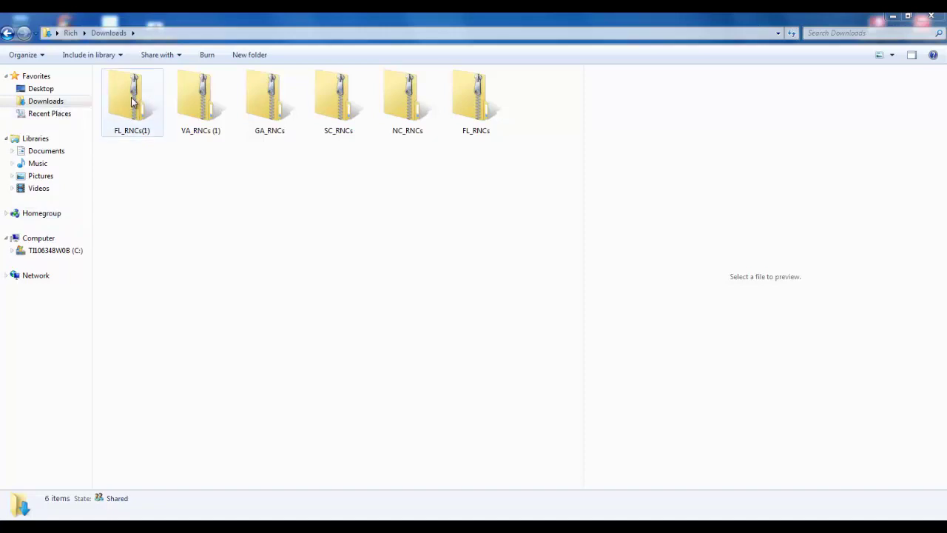
Browse the FL_RNCs(1) archive's BSB_ROOT chart folders, then return to Downloads.
click(134, 102)
double_click(133, 102)
double_click(116, 90)
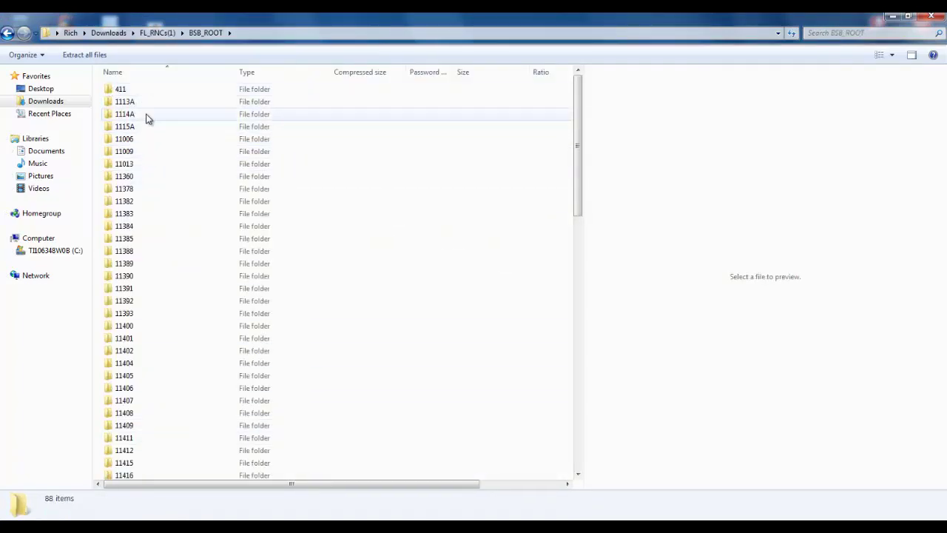
click(41, 102)
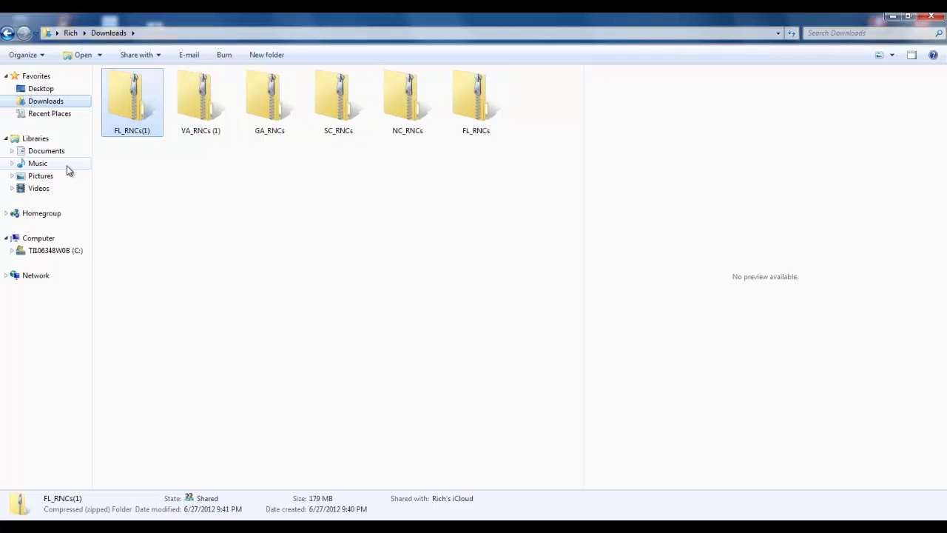
Open C:\RNC Charts to view its five state chart subfolders.
click(52, 252)
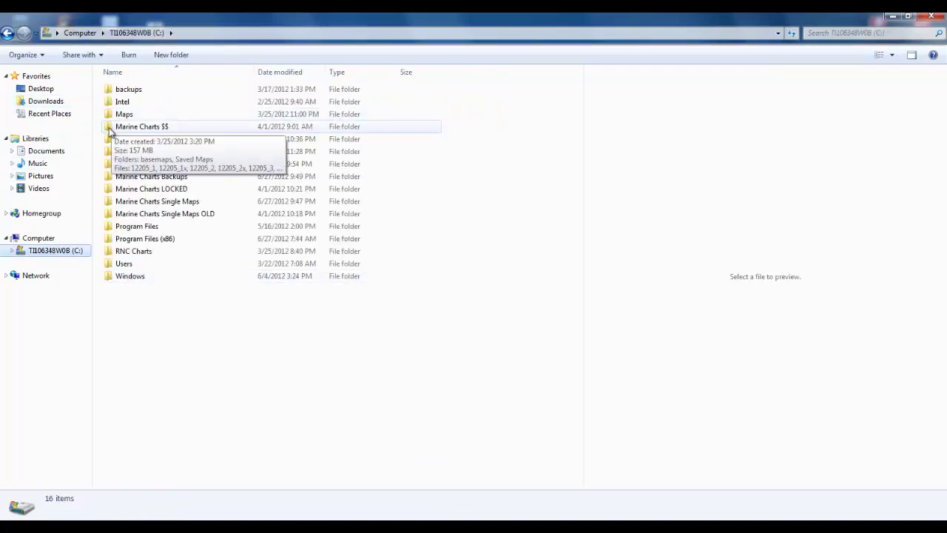
double_click(113, 252)
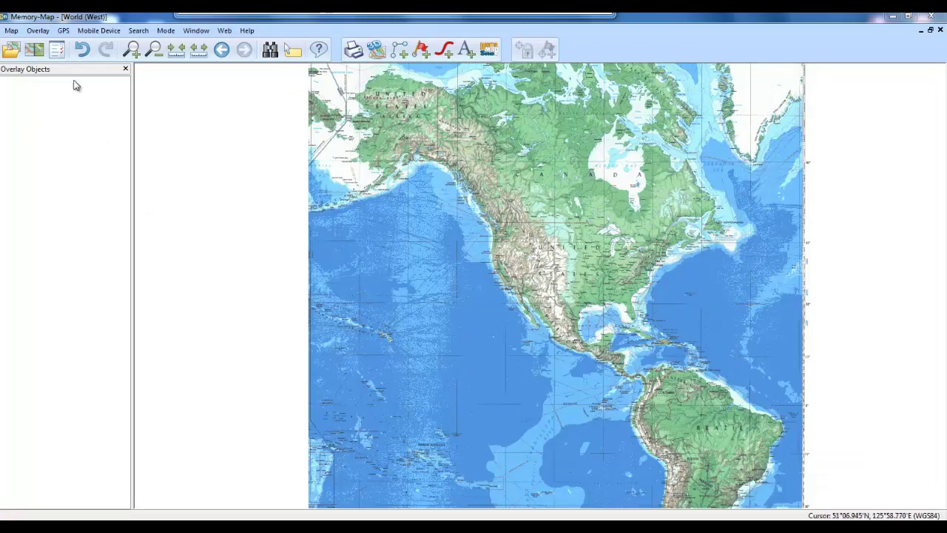
click(11, 32)
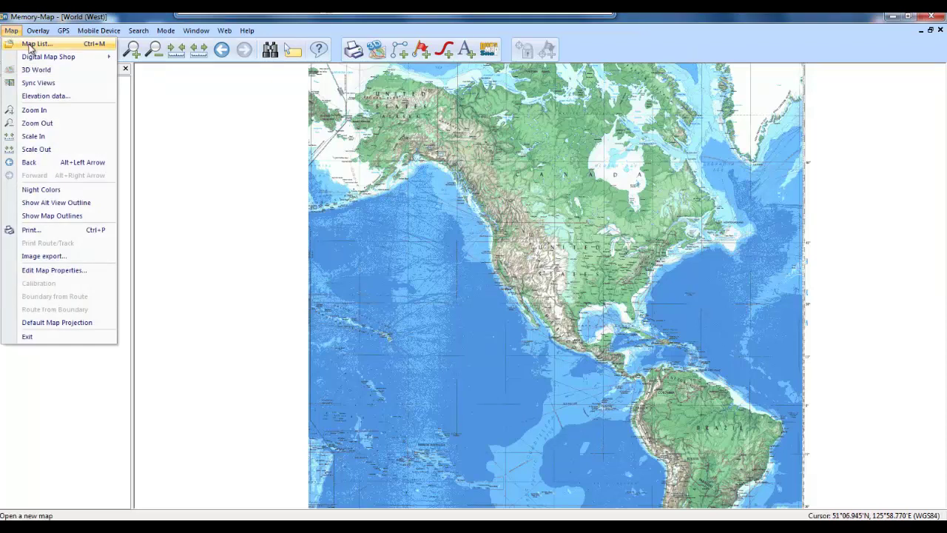
click(33, 44)
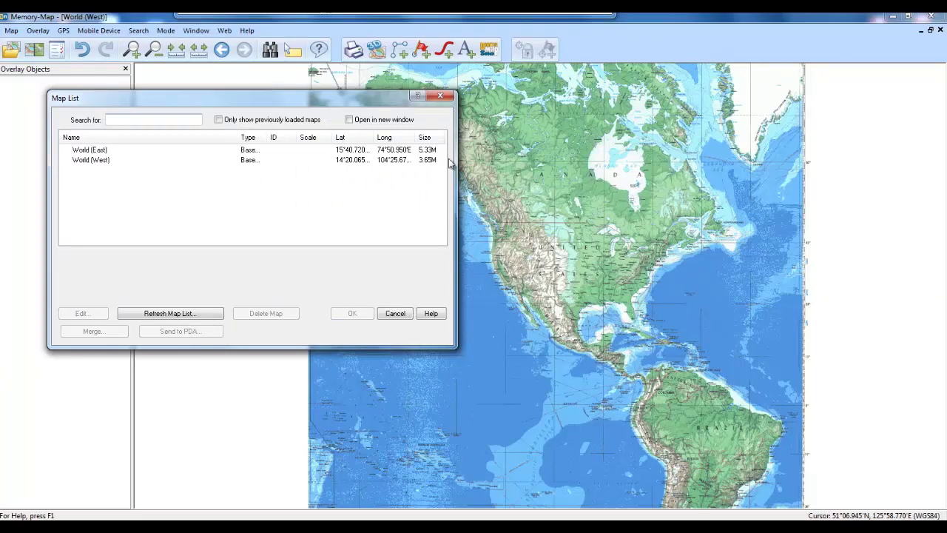
click(440, 95)
scroll(647, 359, up, 3)
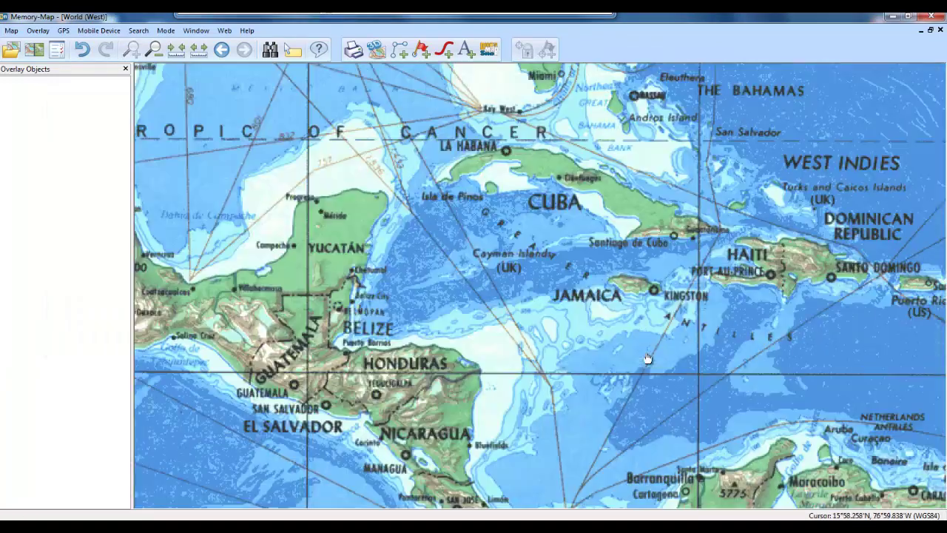
drag(507, 235, 591, 429)
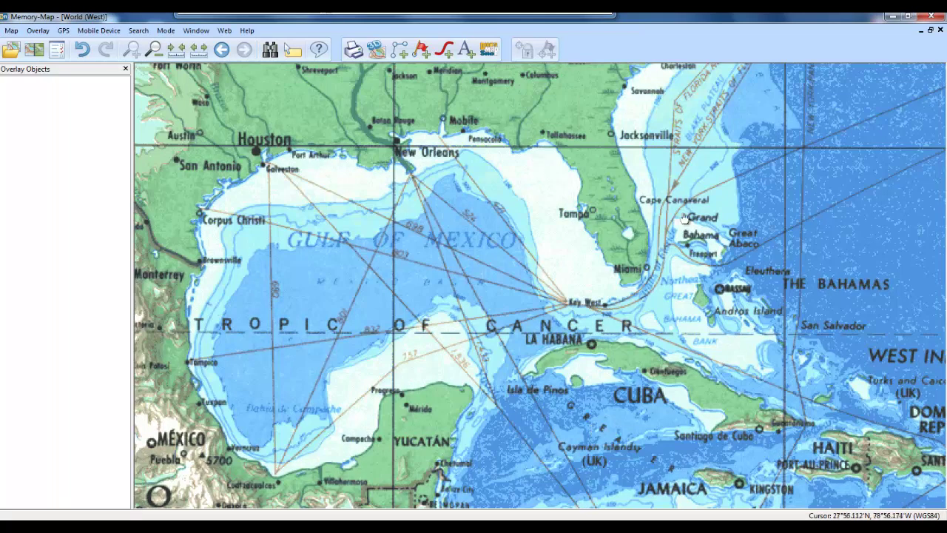
drag(637, 403, 627, 402)
scroll(627, 401, down, 5)
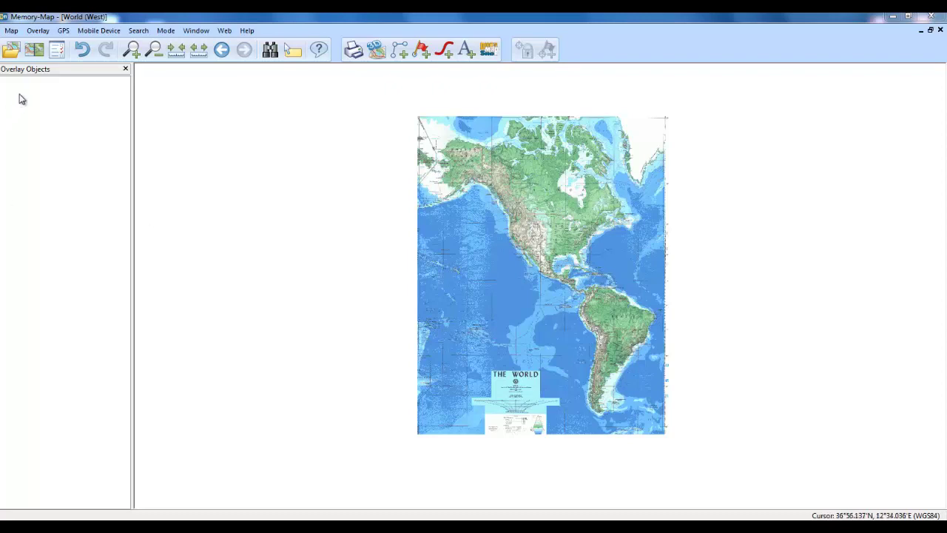
Open Refresh Map List settings from the Map List and enable Load all maps now.
click(11, 31)
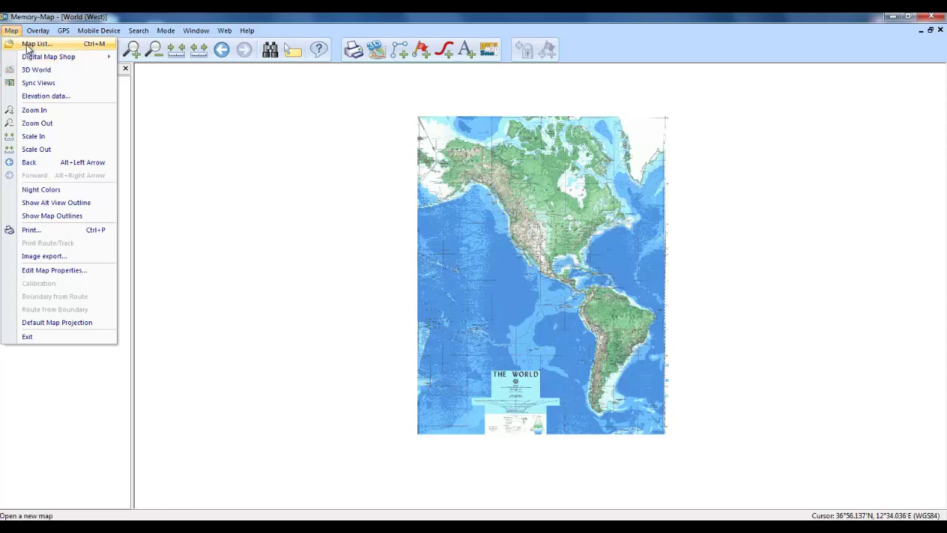
click(27, 44)
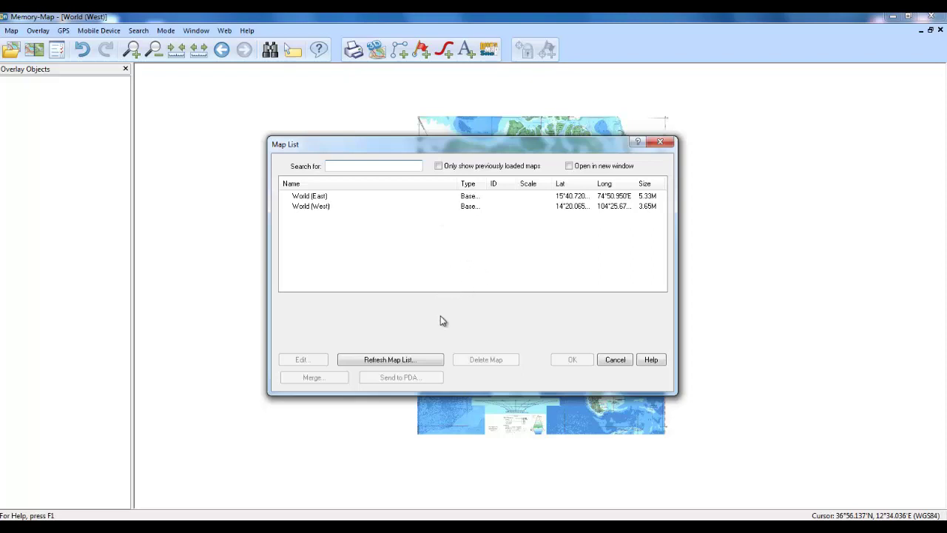
click(412, 363)
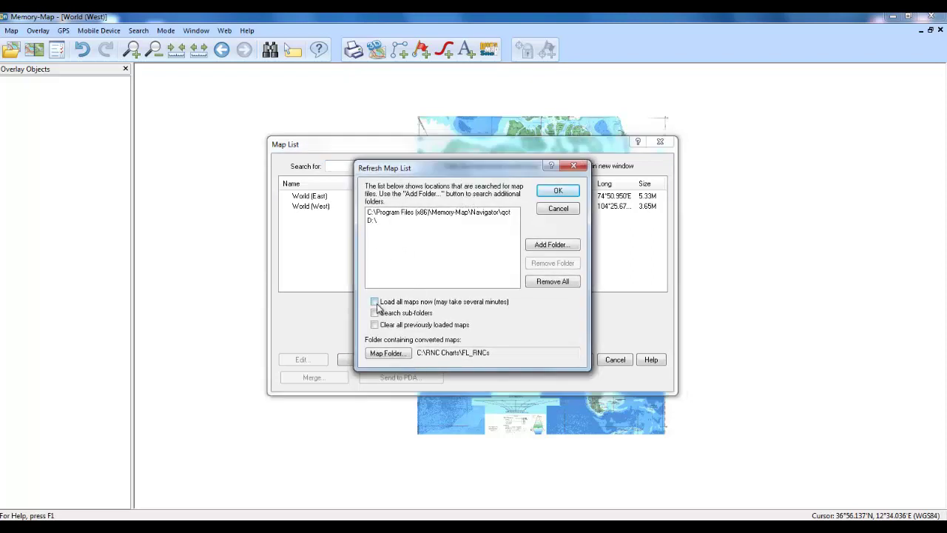
click(374, 302)
Add C:\RNC Charts\FL_RNCs as a search folder, with Load all maps now and Search sub-folders ticked.
click(549, 245)
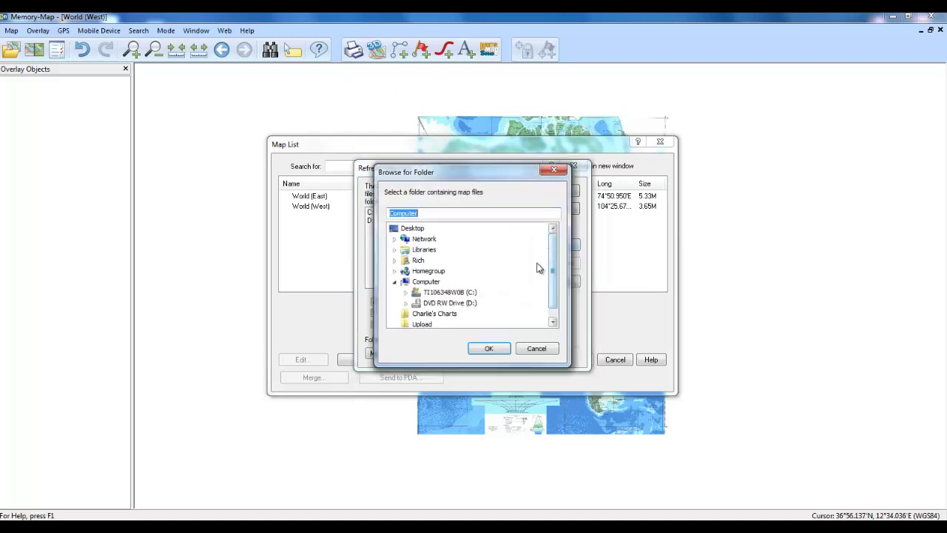
drag(551, 275, 557, 302)
double_click(448, 281)
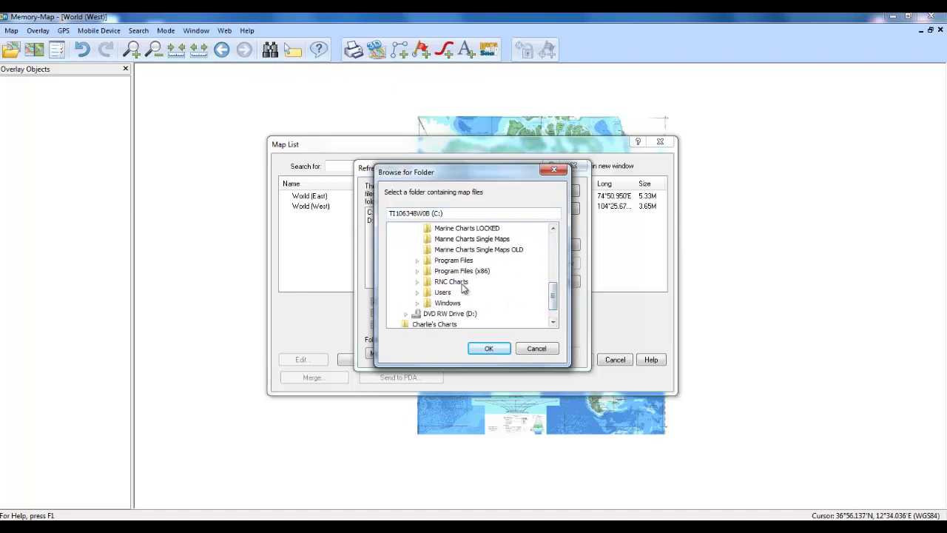
double_click(428, 285)
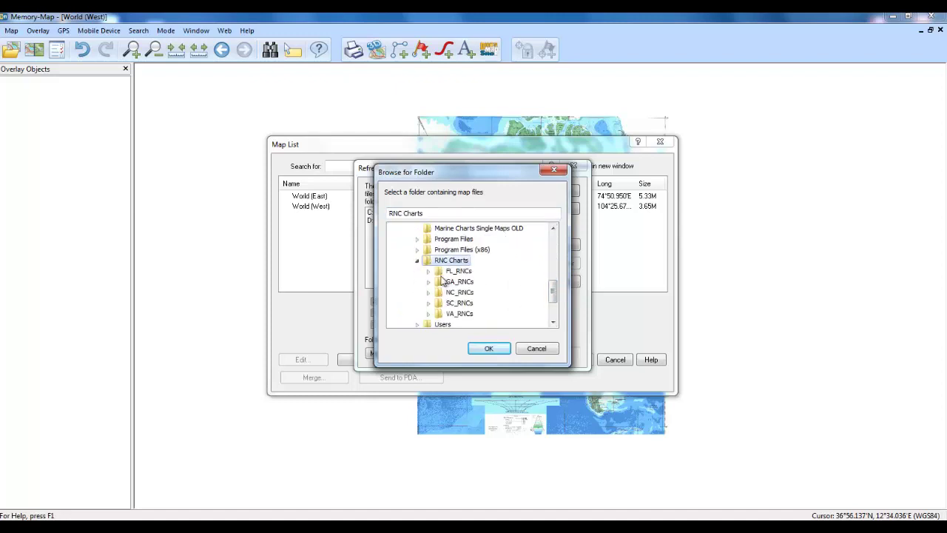
click(442, 274)
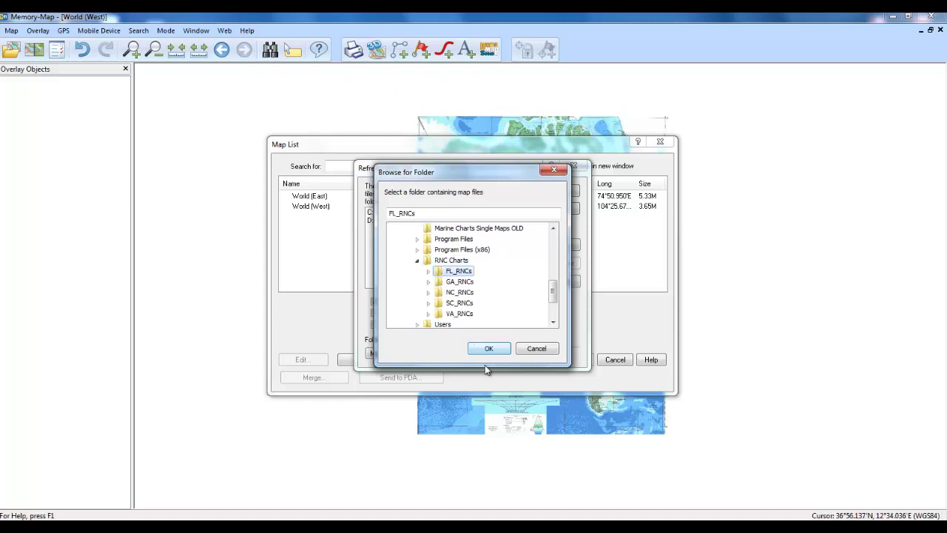
click(487, 350)
click(374, 302)
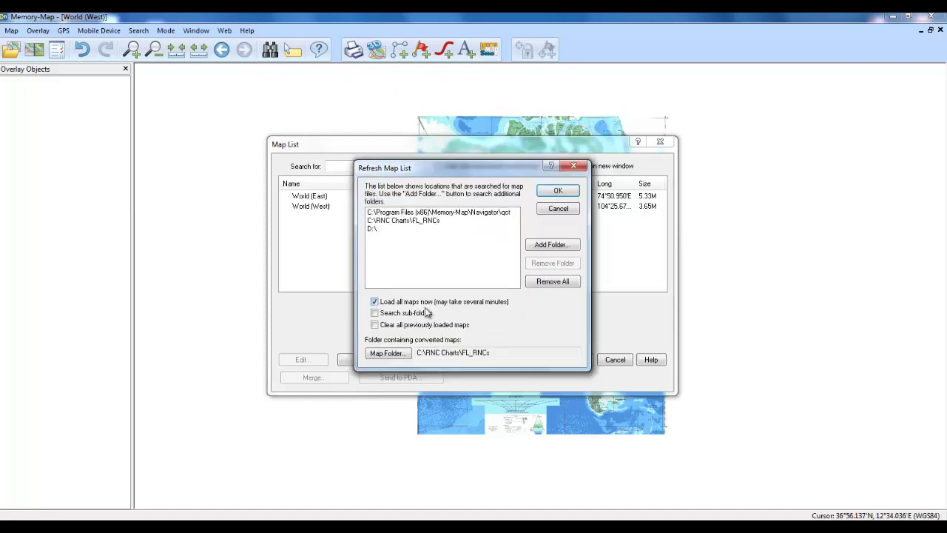
click(374, 313)
Load the Florida charts, then select and open 11425 INSET 2 SARASOTA from the Map List.
click(556, 192)
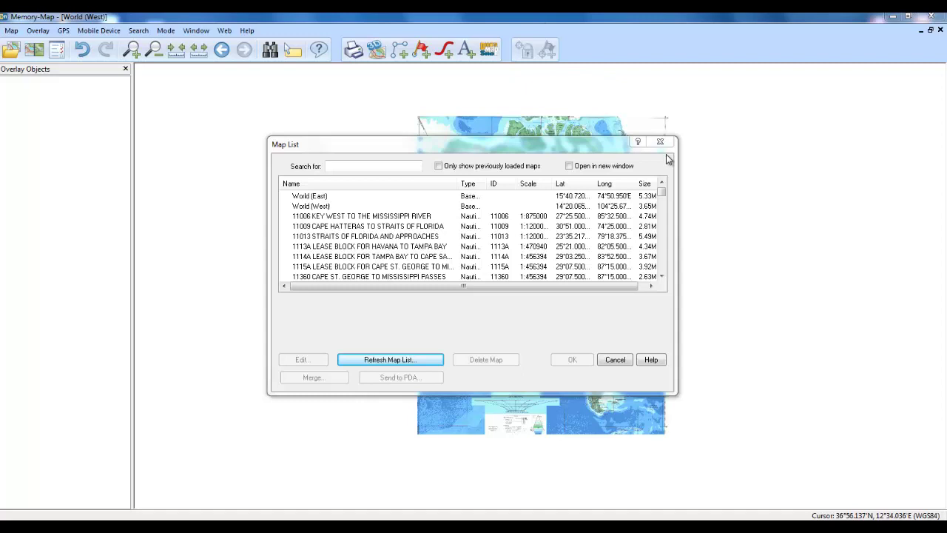
click(659, 195)
drag(659, 196, 661, 202)
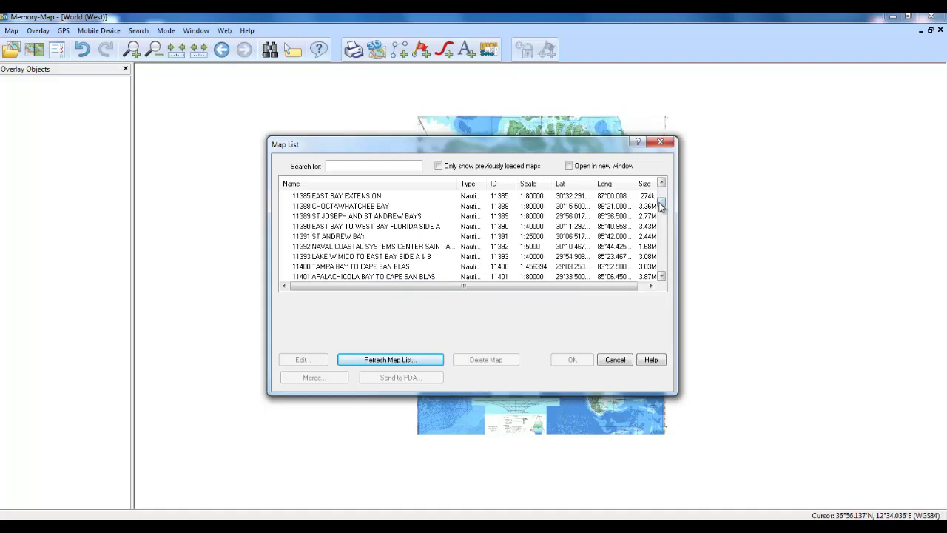
drag(661, 201, 664, 217)
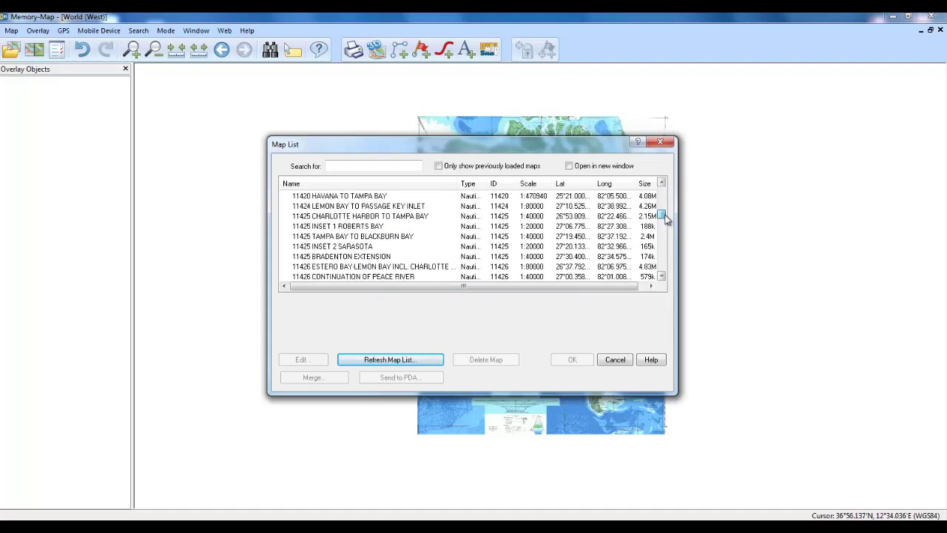
click(360, 248)
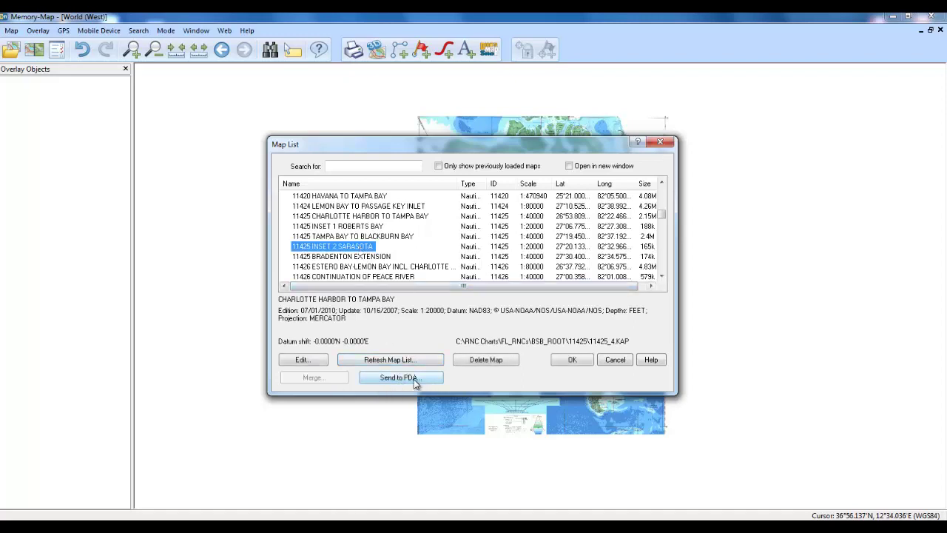
click(567, 361)
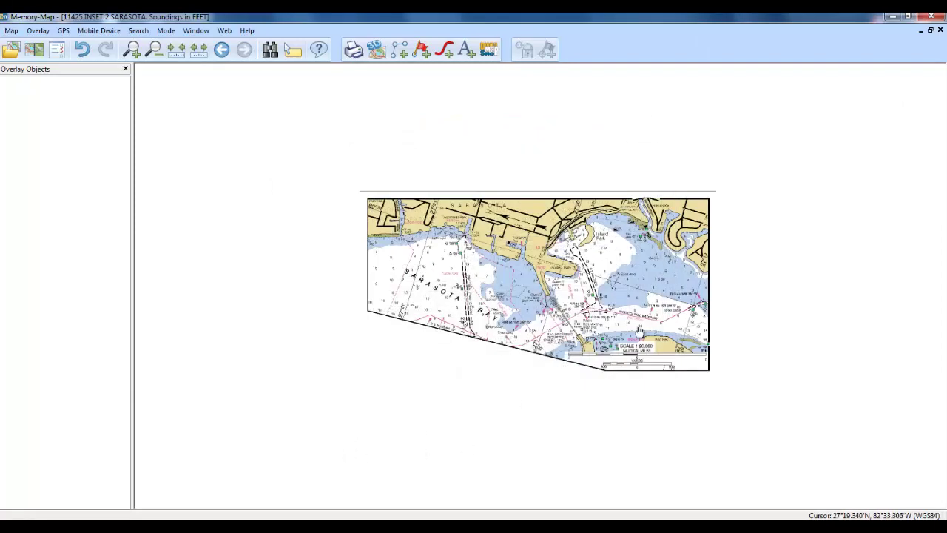
Zoom in on the Sarasota Bay inset chart to fill the viewer.
scroll(643, 326, up, 1)
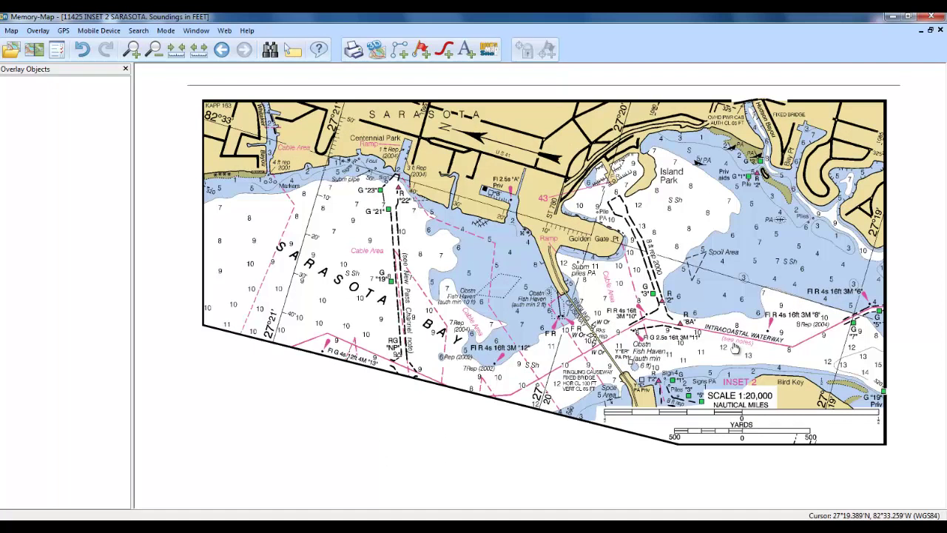